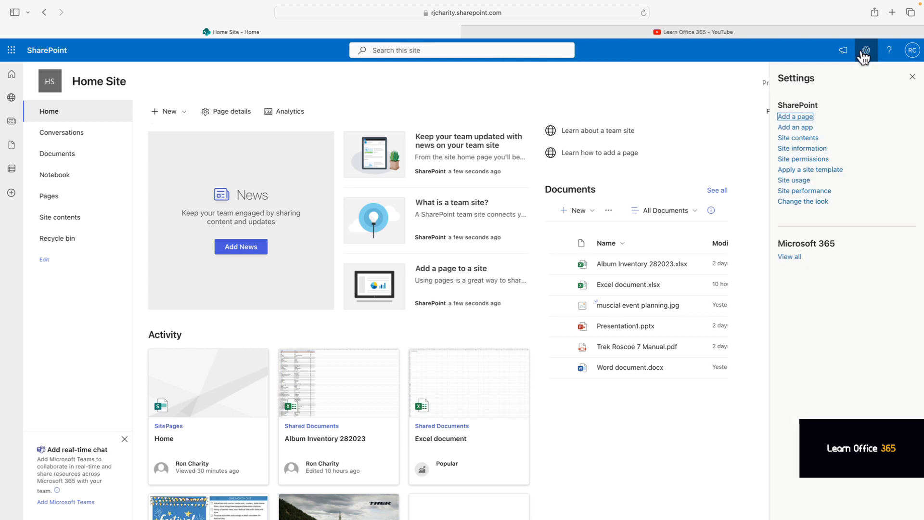
Open the site permissions and expand the site owners, site members and site visitors groups to review who has access.
click(803, 160)
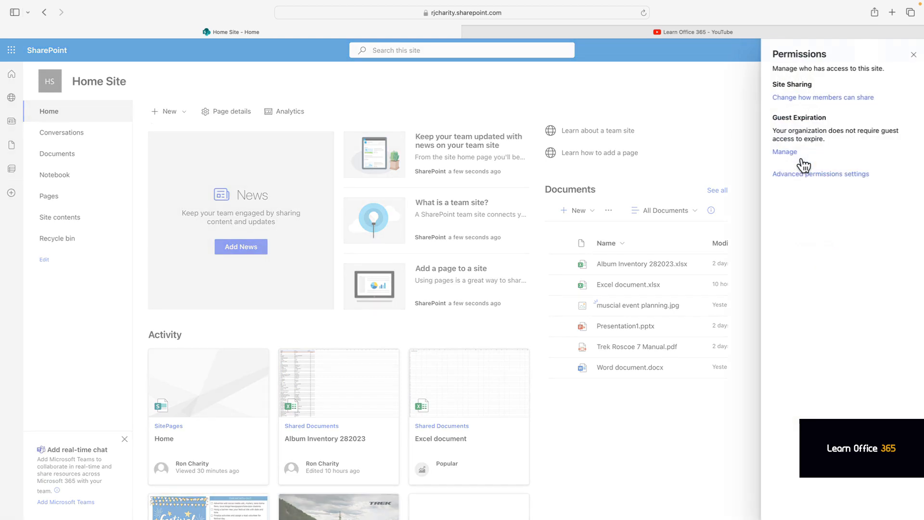
click(776, 108)
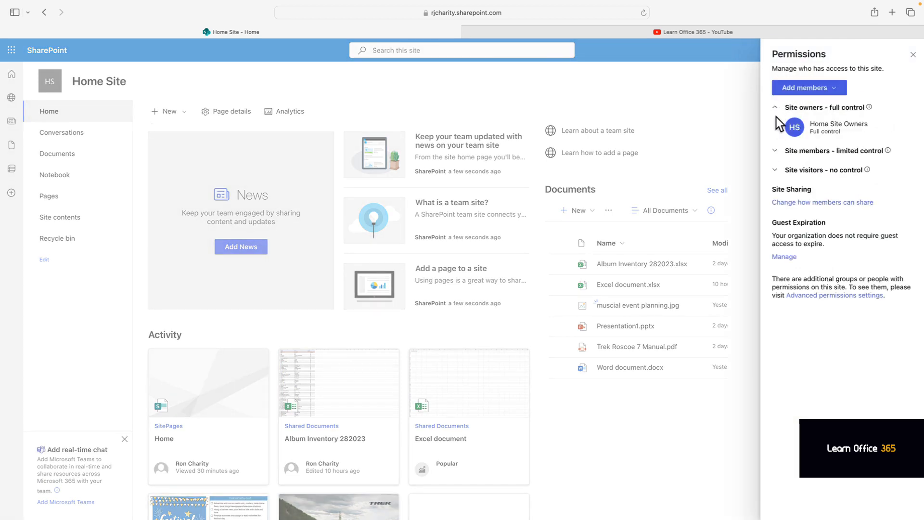
click(776, 153)
click(776, 196)
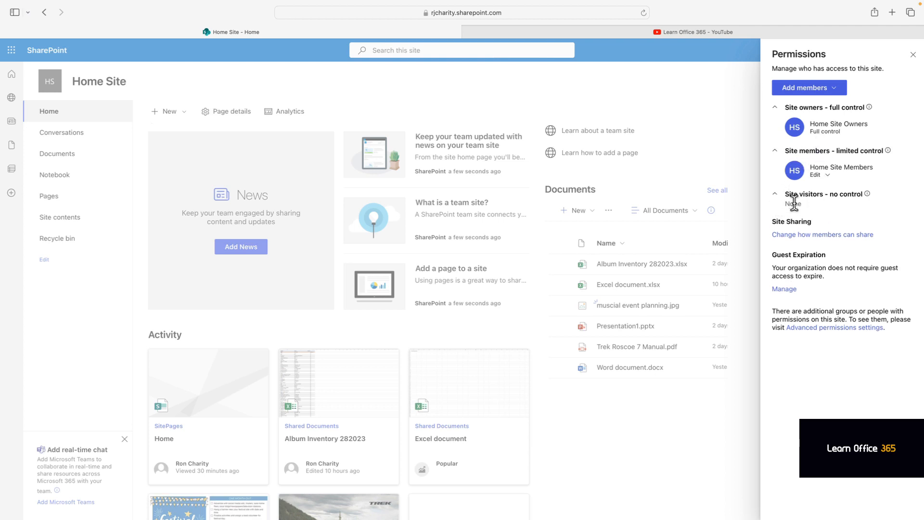
Add a colleague from the directory to the site's group with the Member role and save the membership.
click(811, 90)
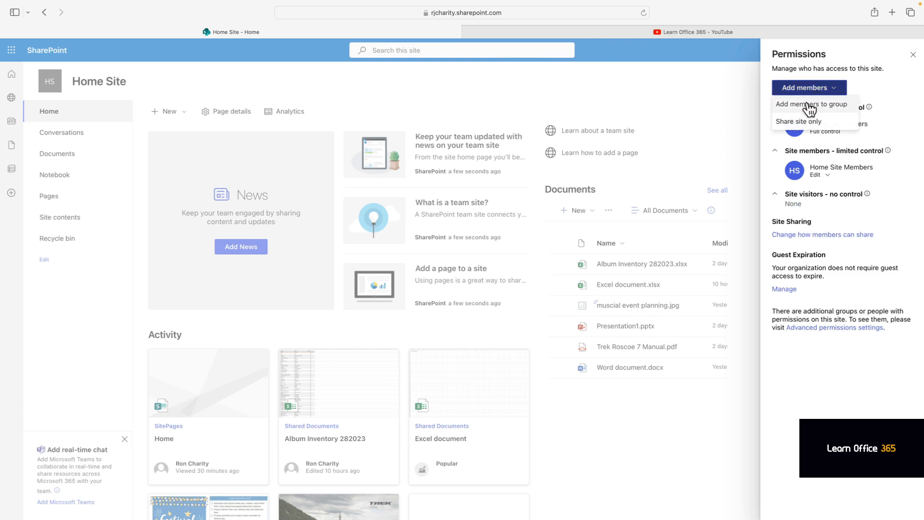
click(816, 102)
click(814, 87)
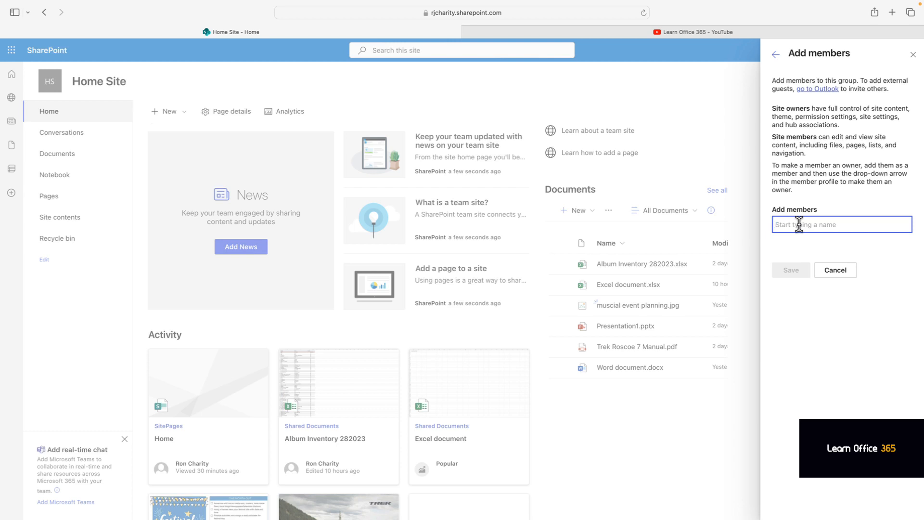
text(ksl)
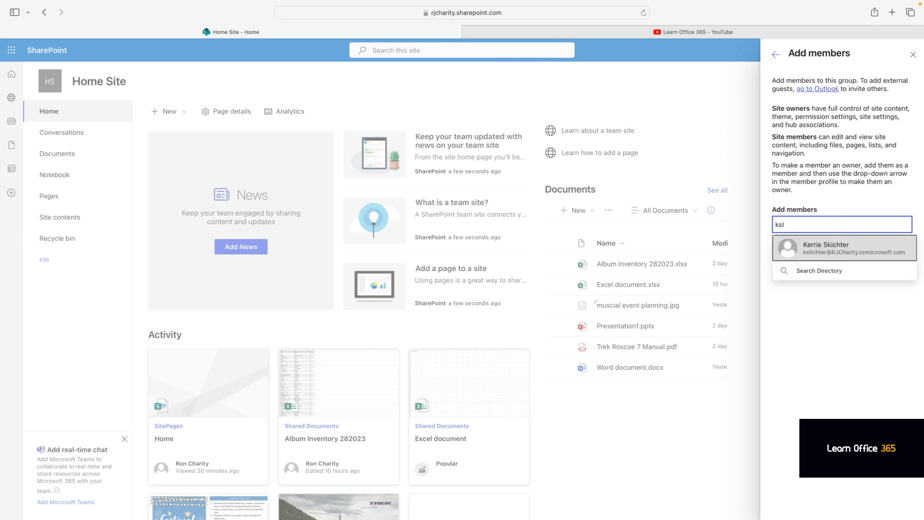
click(814, 256)
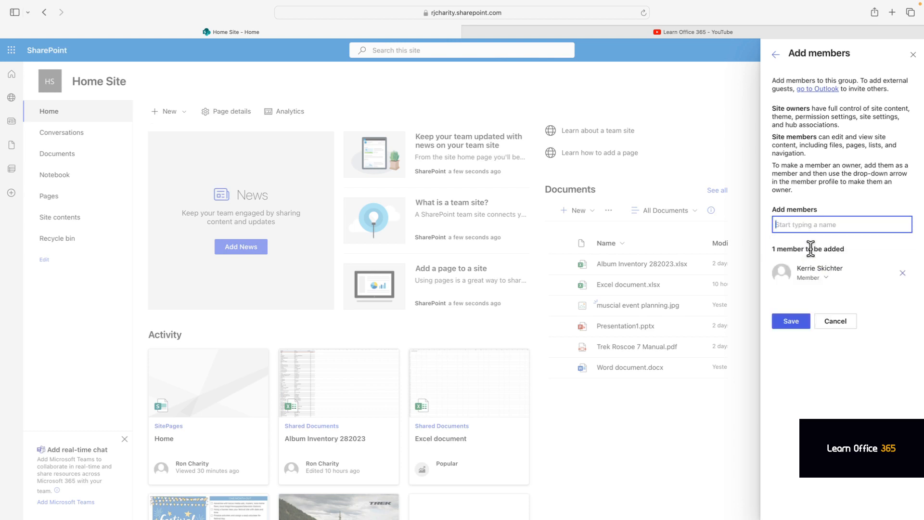
click(819, 279)
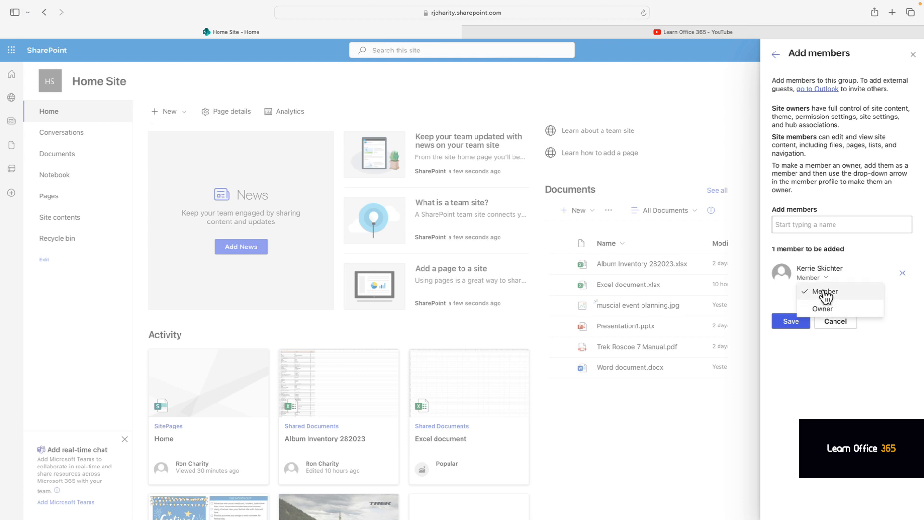
click(792, 325)
click(792, 325)
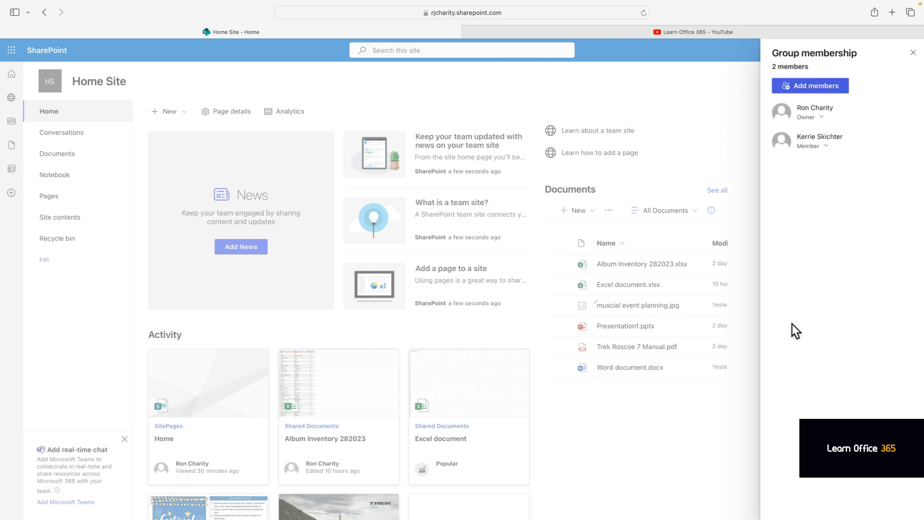
click(914, 53)
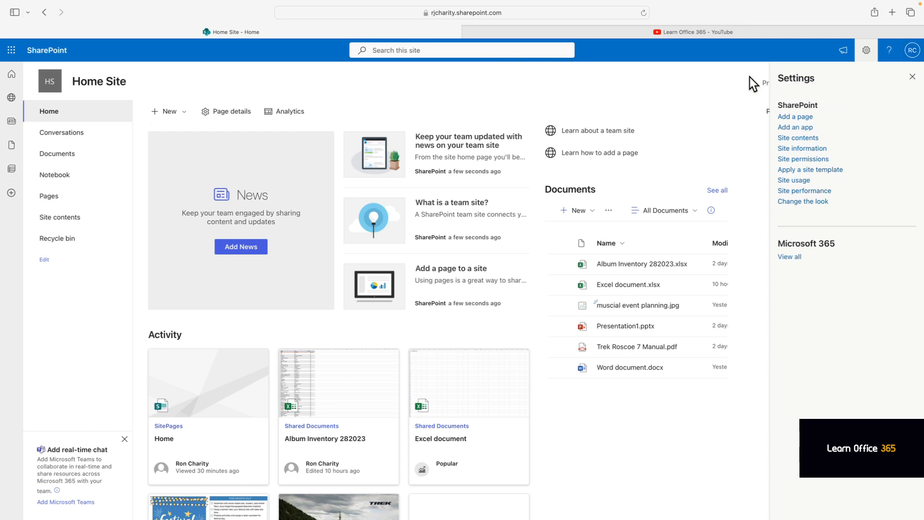
Open the site's advanced permissions settings and look at the Grant Permissions dialog and the Create Group form.
click(796, 159)
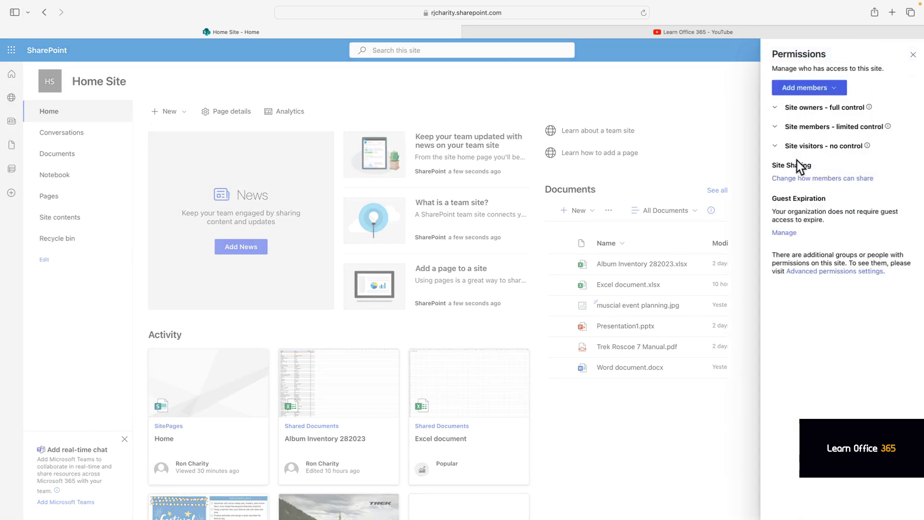
click(813, 272)
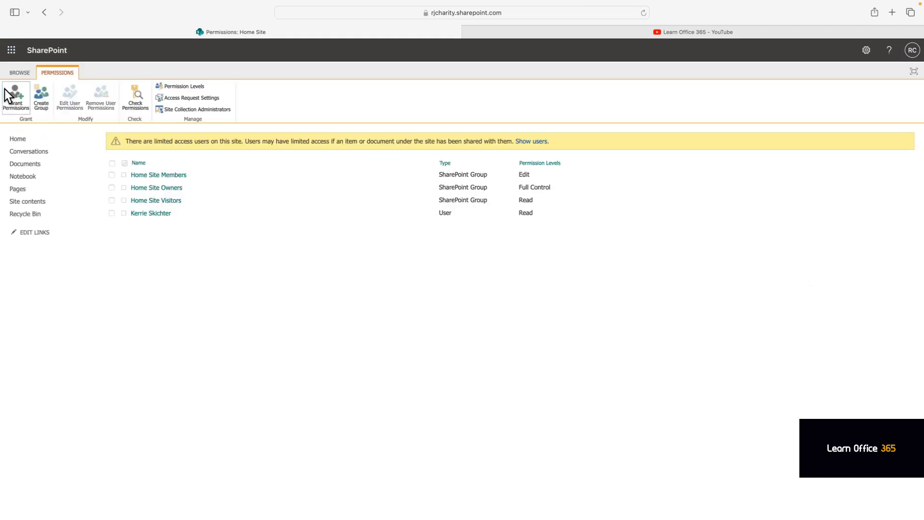
click(15, 100)
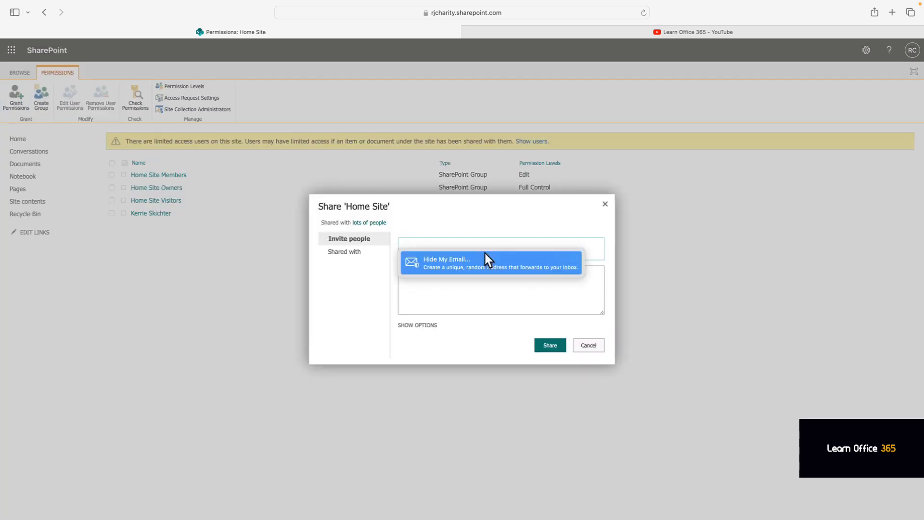
click(605, 204)
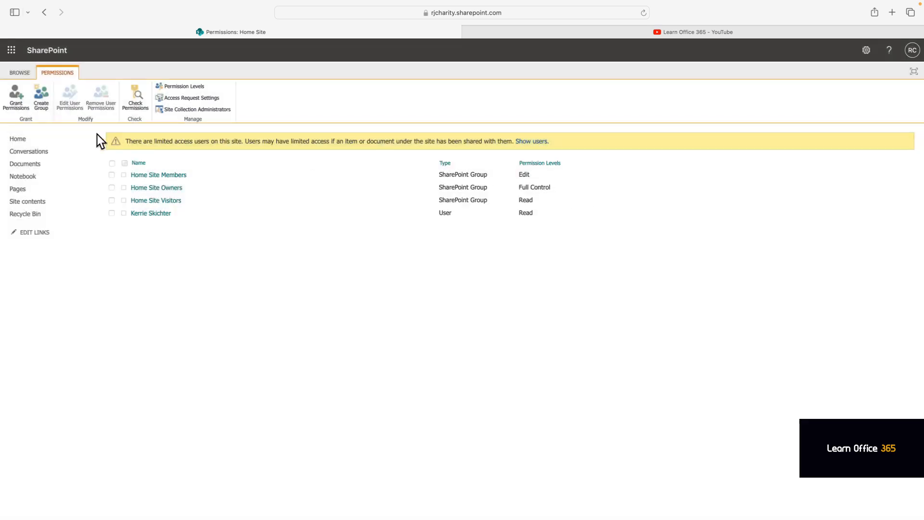
click(45, 107)
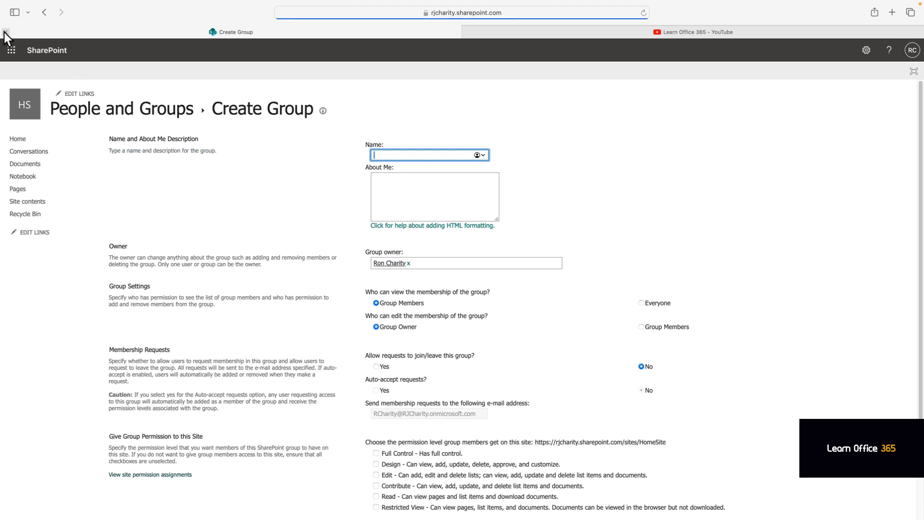
click(43, 13)
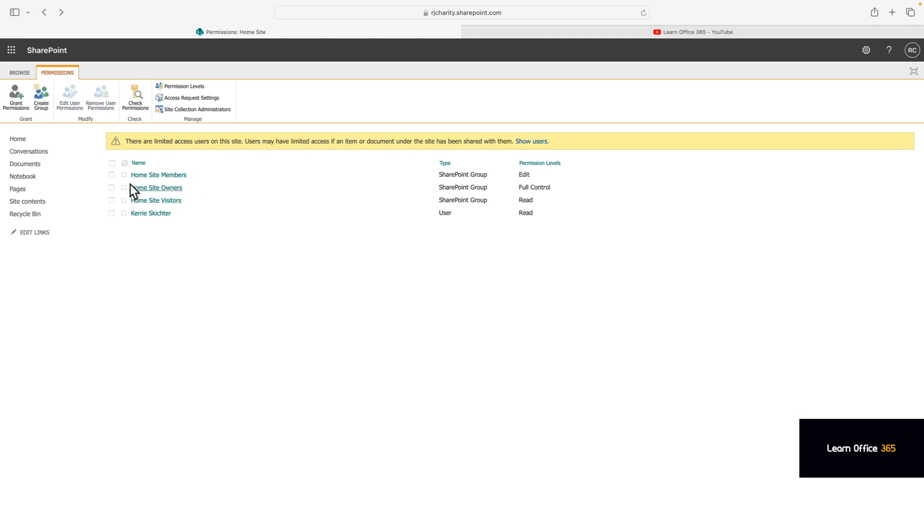
Set the individually listed user's permission level on the site to Edit only.
click(111, 213)
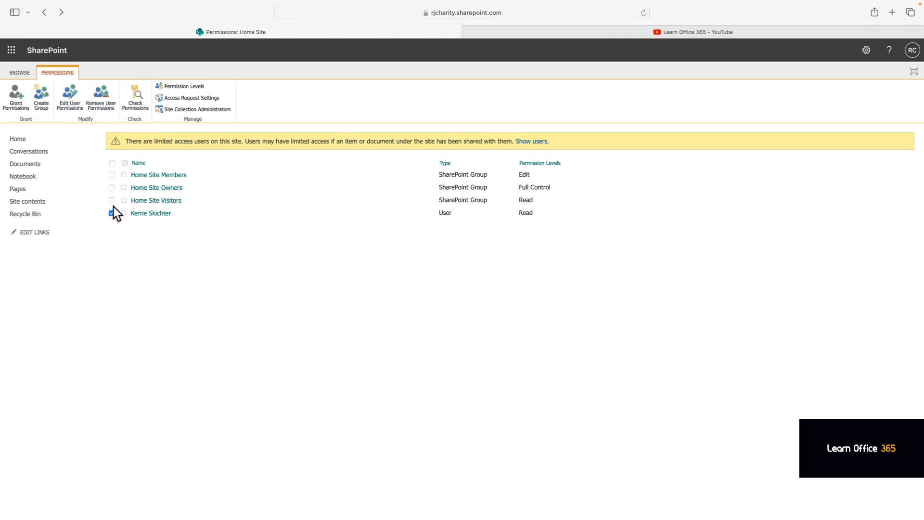
click(71, 103)
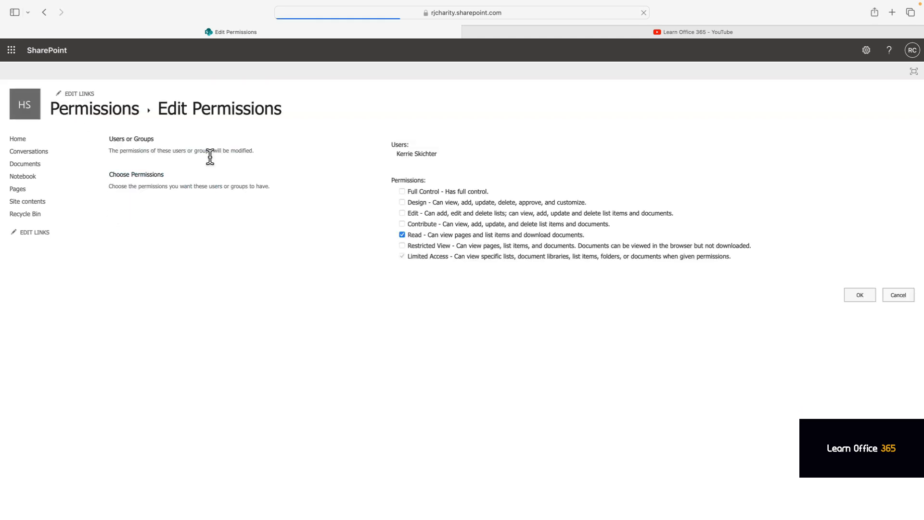
click(402, 235)
click(867, 294)
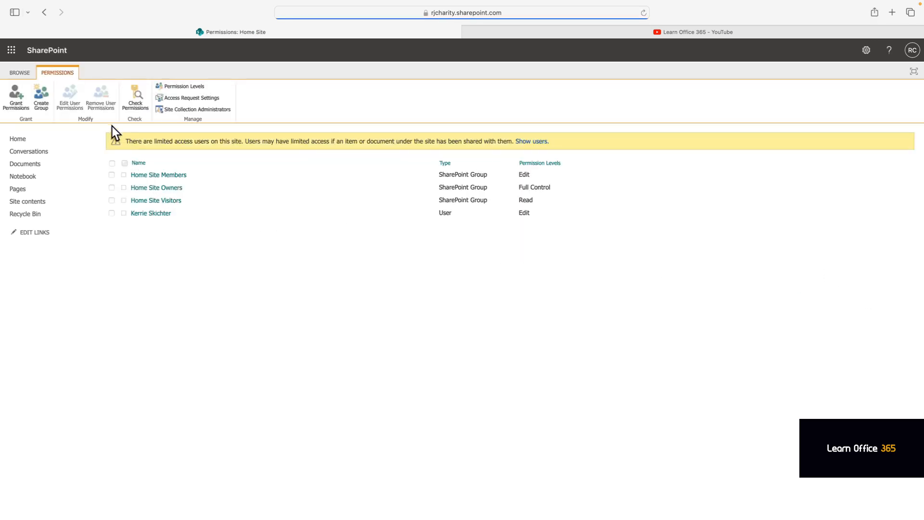
Check the individual user's effective permissions on Home Site by looking up their name.
click(112, 213)
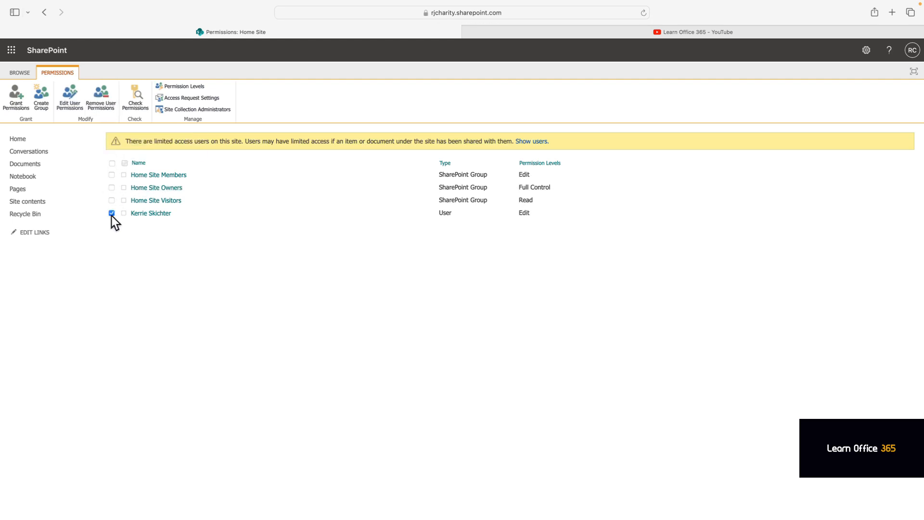
click(112, 213)
click(134, 99)
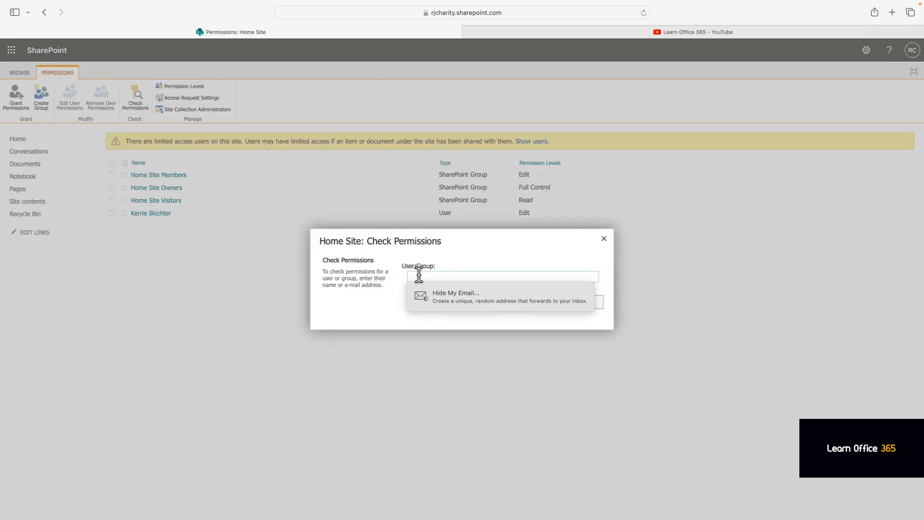
text(ks)
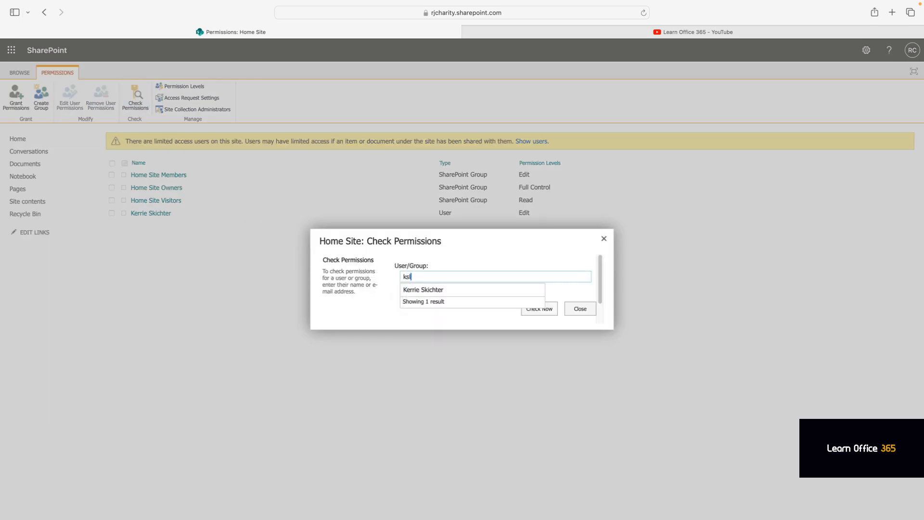
click(423, 290)
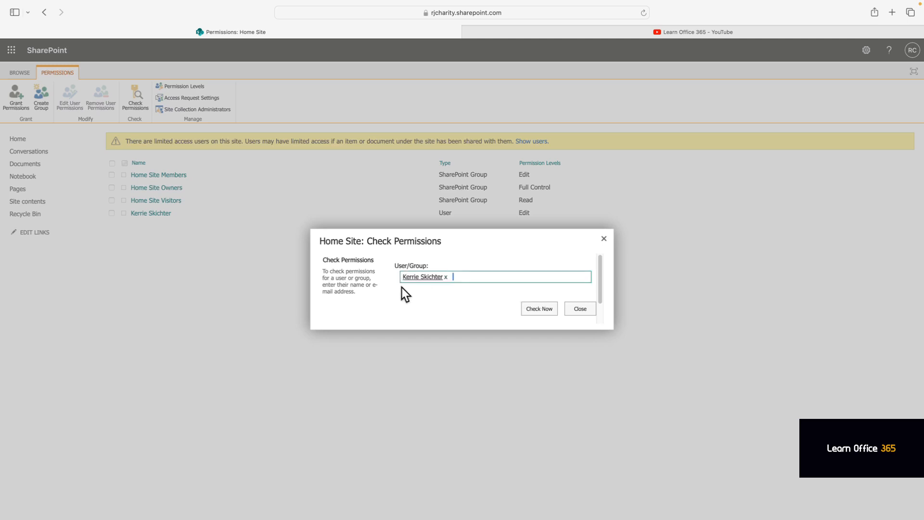
click(529, 308)
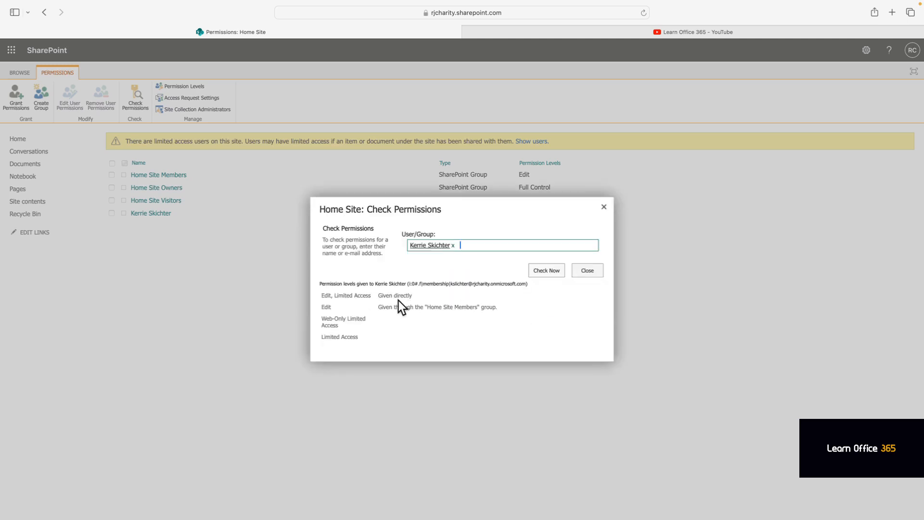
click(588, 271)
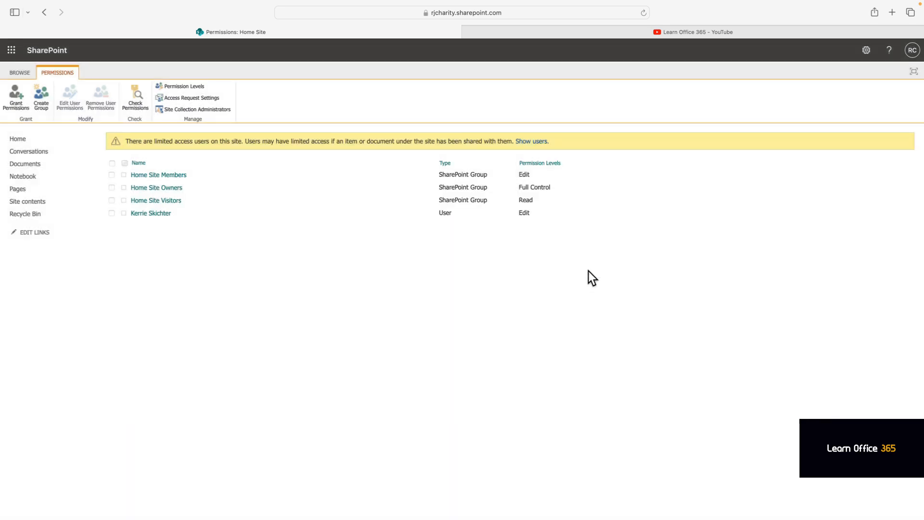
Create a folder named Confidential with the default yellow color in the site's Documents library.
click(24, 166)
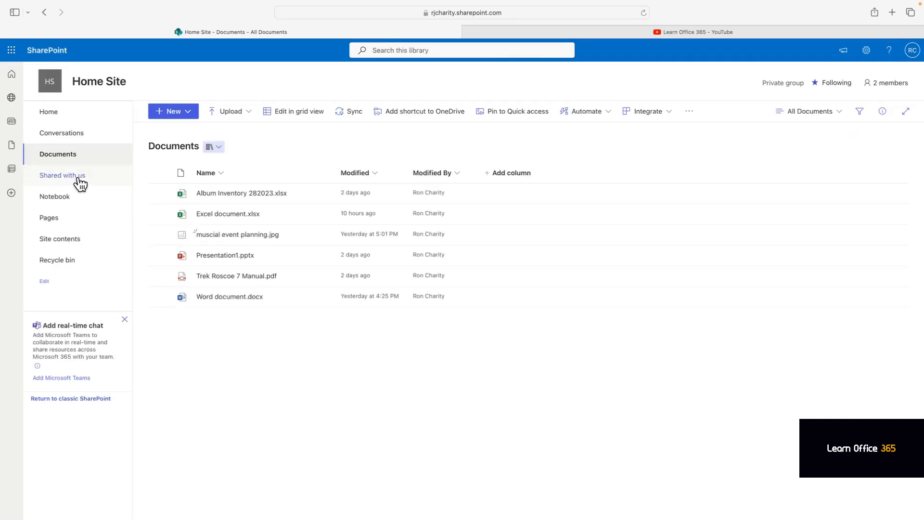
click(186, 114)
click(174, 133)
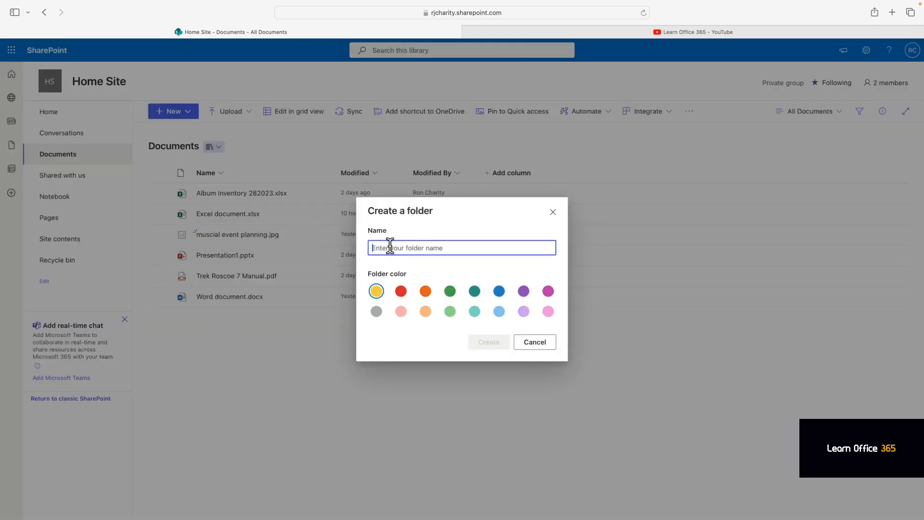
text(Confi)
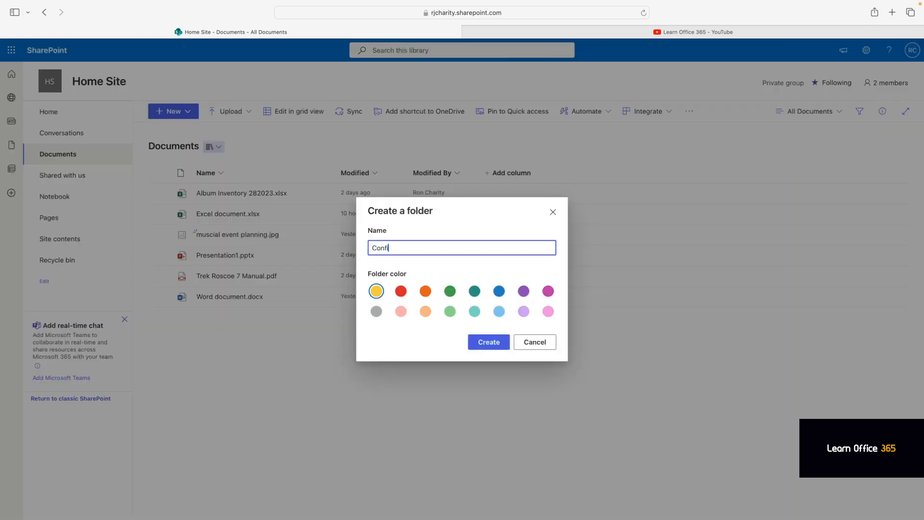
text(frntial)
click(487, 340)
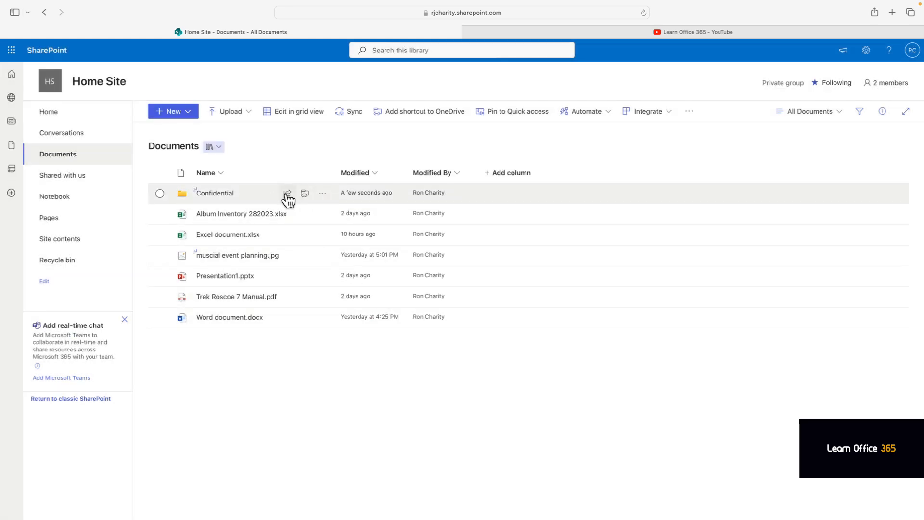
Open the Confidential folder's advanced access settings and stop it inheriting permissions from Home Site.
click(322, 193)
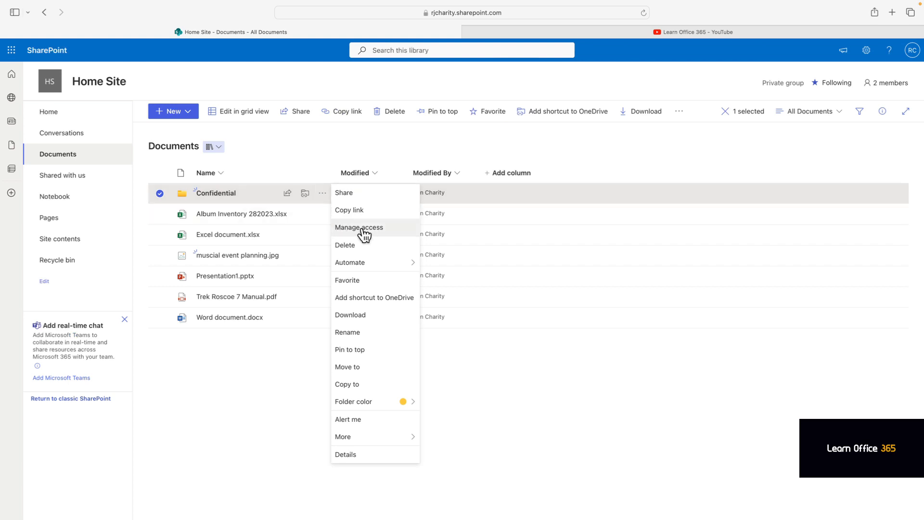
click(361, 228)
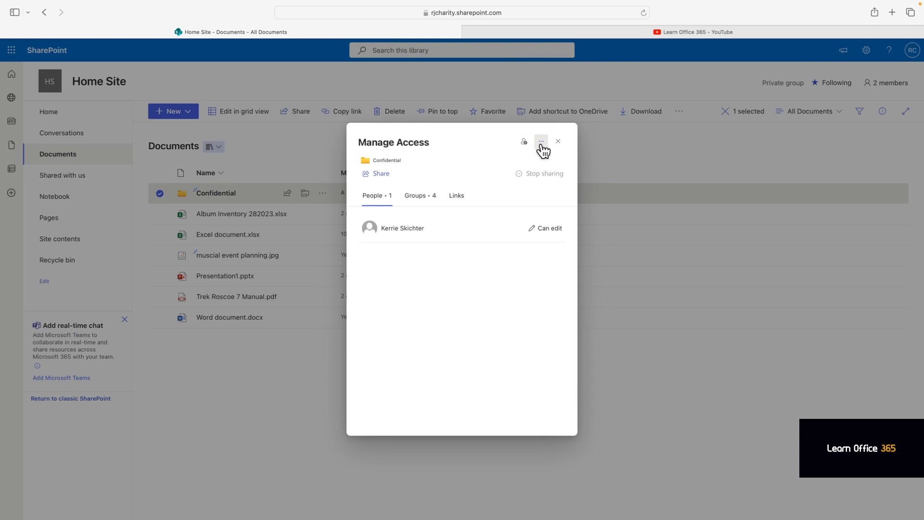
click(541, 142)
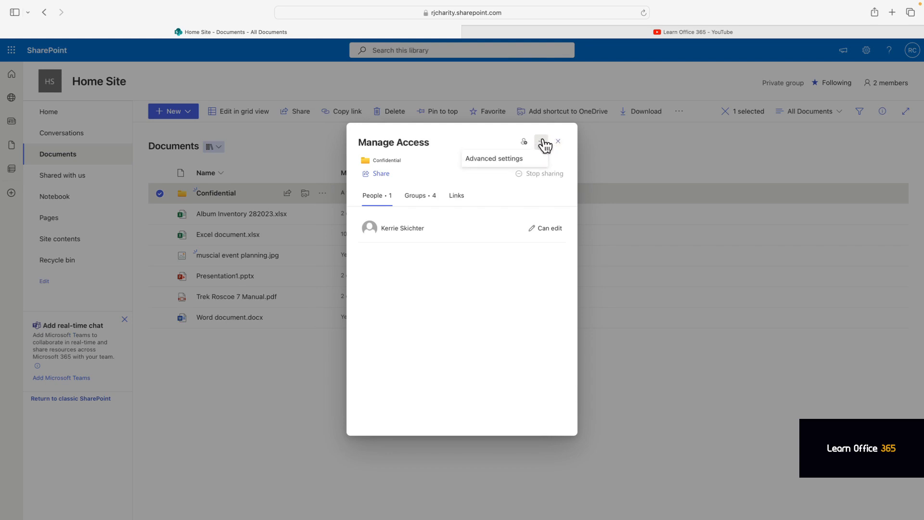
click(510, 159)
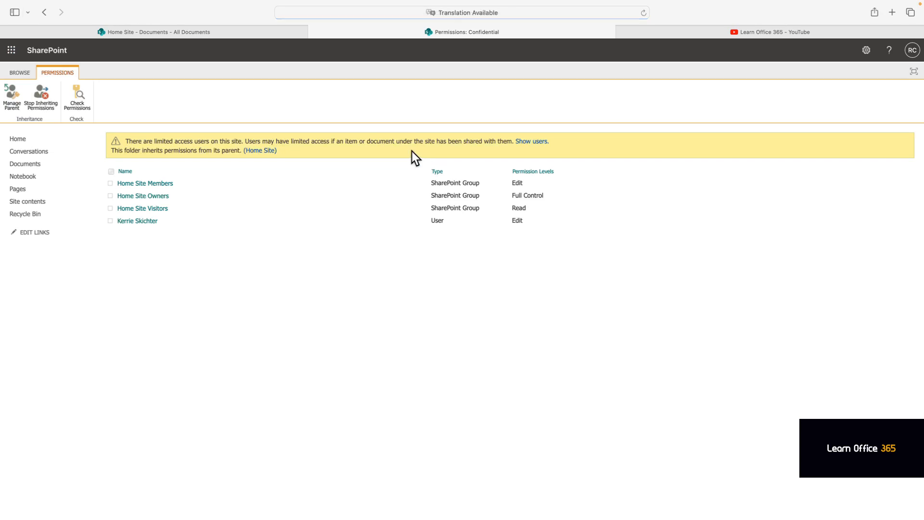
click(42, 100)
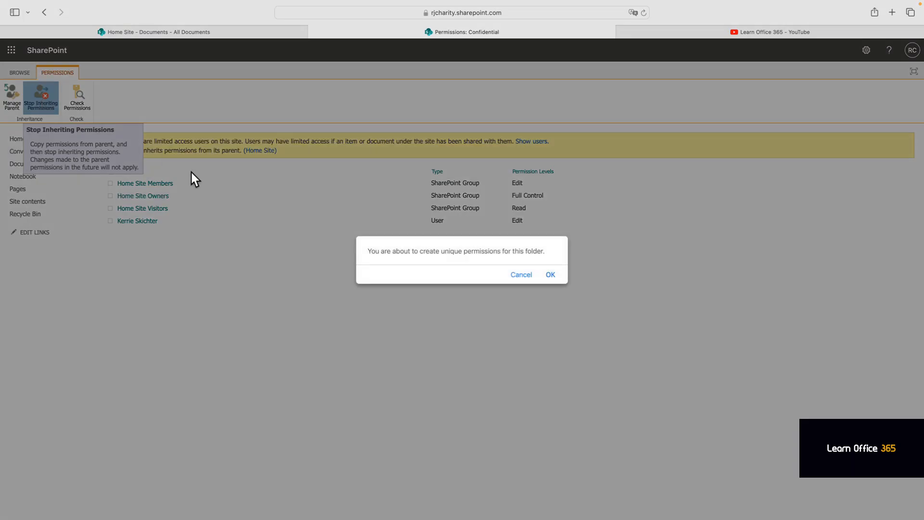
click(549, 276)
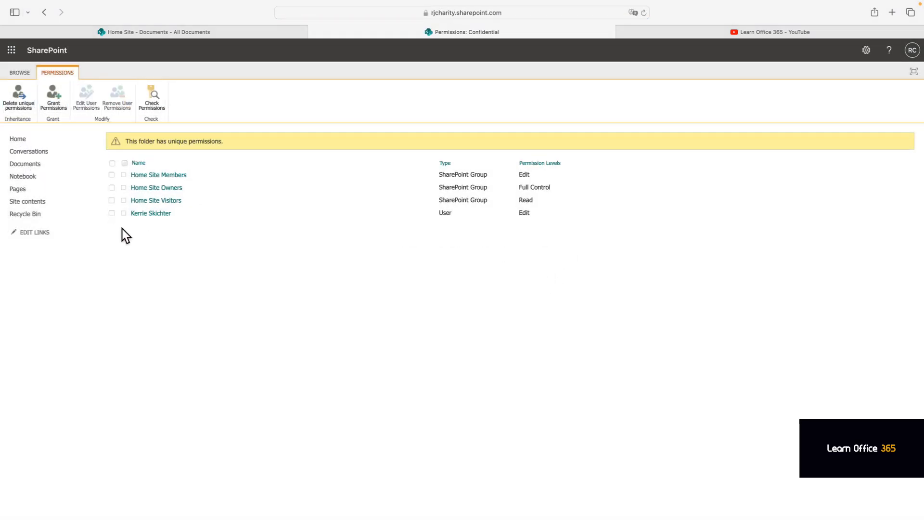
Remove all permissions on the Confidential folder for the Home Site Members and Home Site Visitors groups.
click(114, 202)
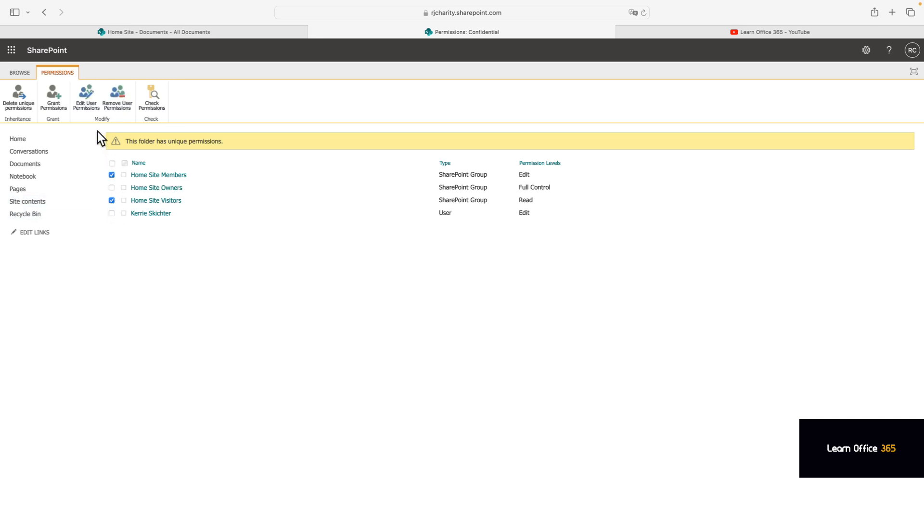
click(124, 105)
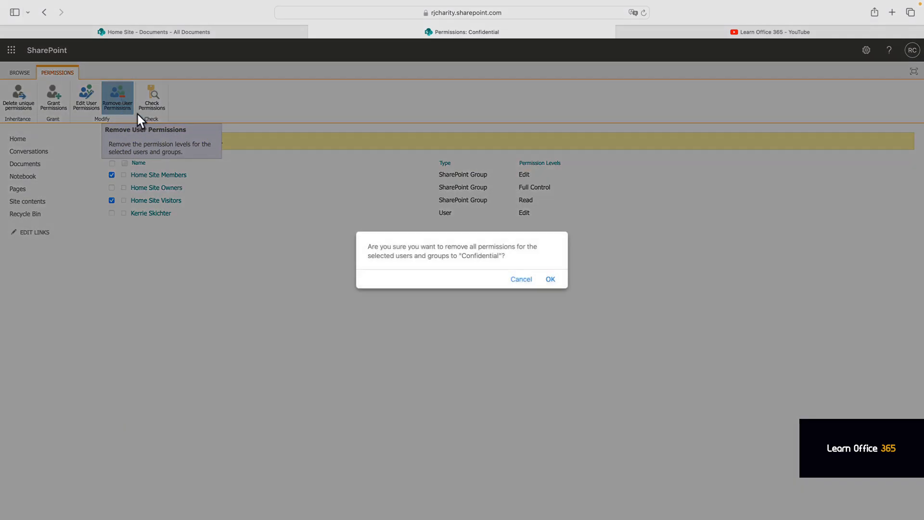
click(550, 279)
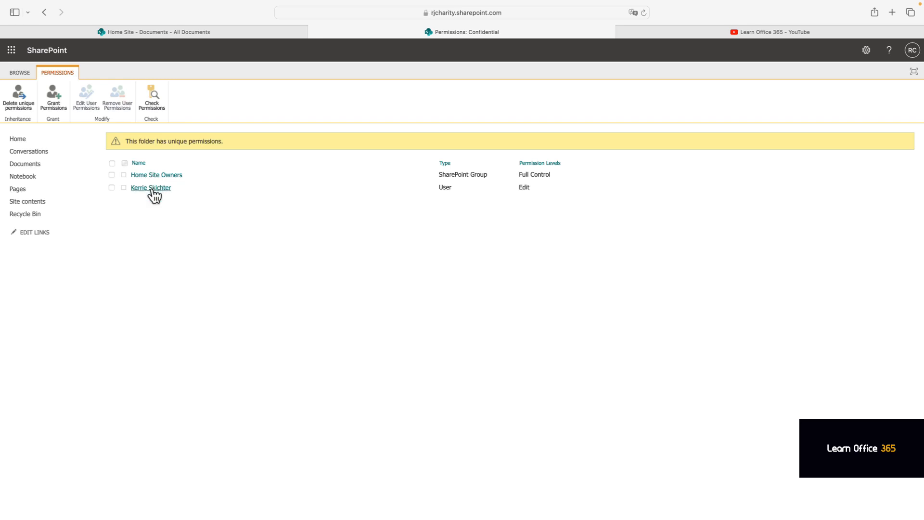
Return to the Documents library and start sharing Album Inventory 282023.xlsx, adding the individual user as recipient.
click(38, 164)
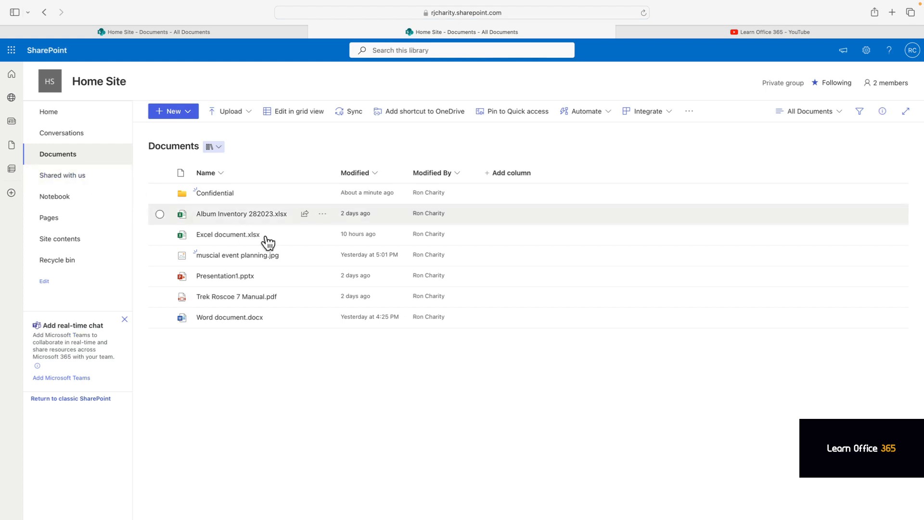
click(323, 214)
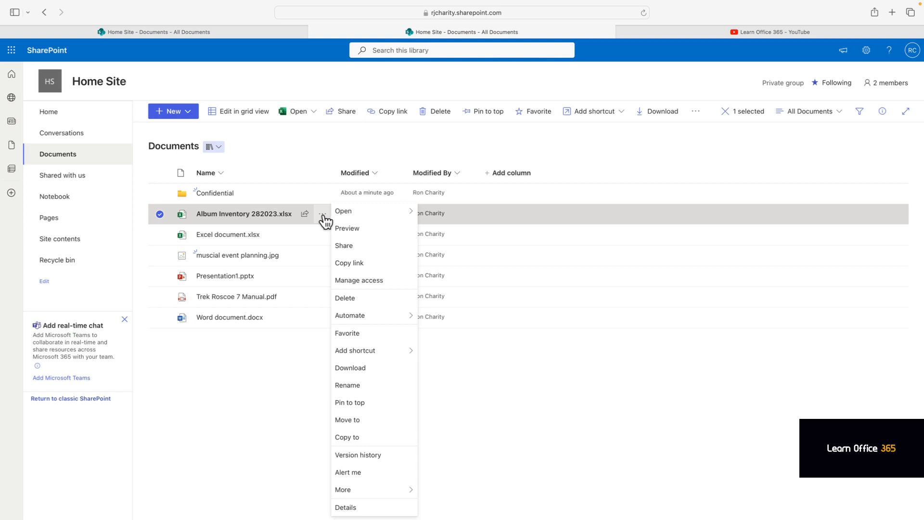
click(344, 245)
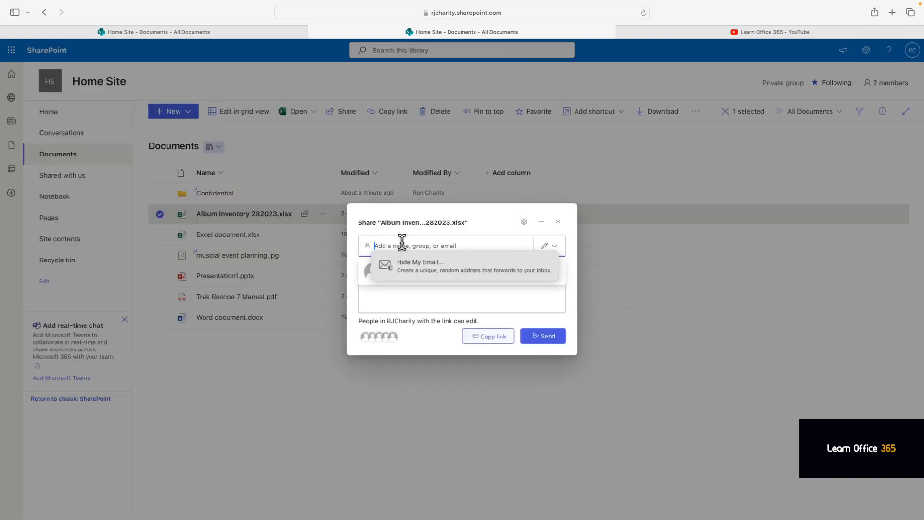
text(ksl)
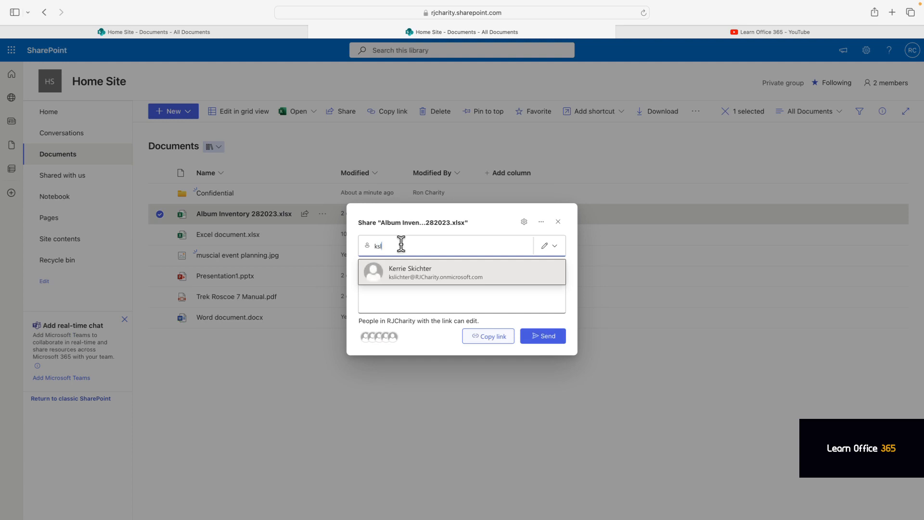
click(419, 273)
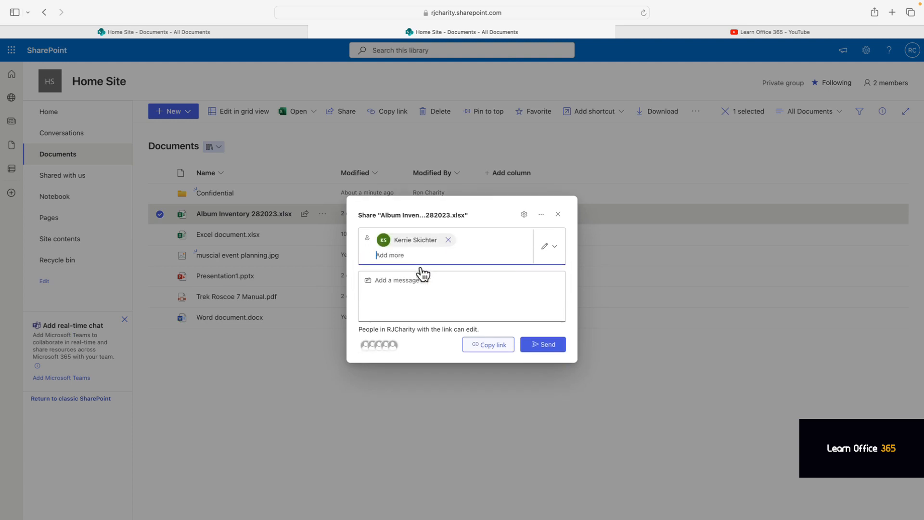
Restrict the sharing link for people in RJCharity to Can view and turn on Block download.
click(558, 248)
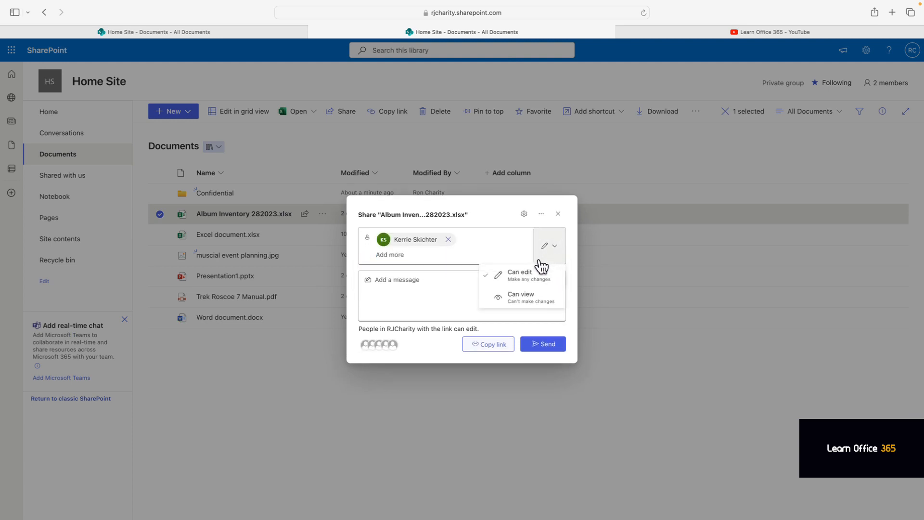
click(518, 301)
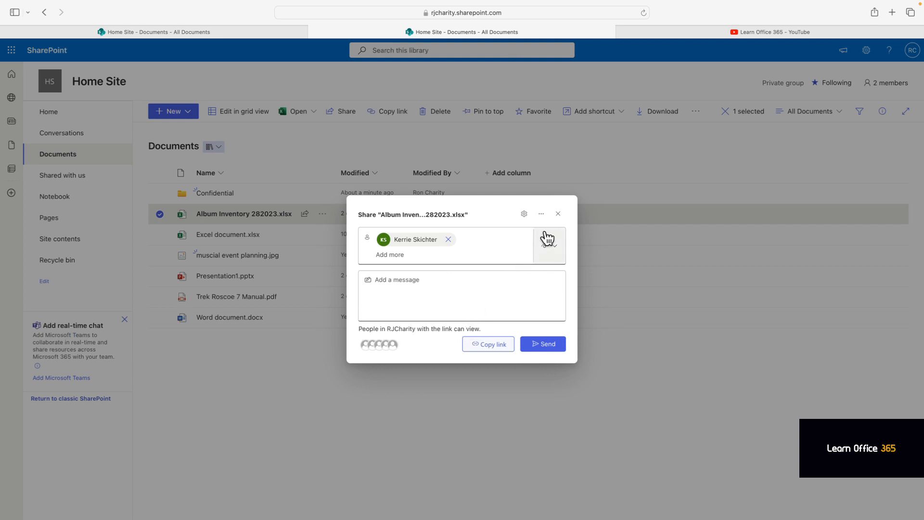
click(525, 215)
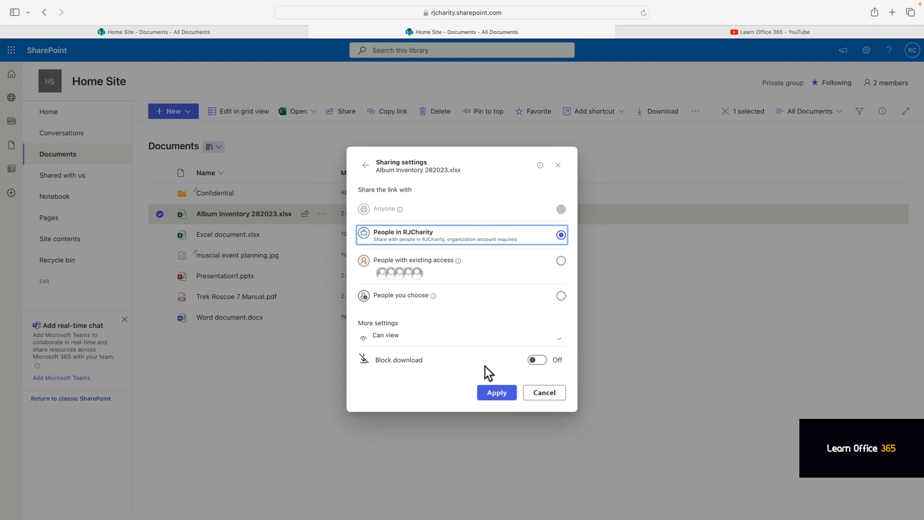
click(544, 362)
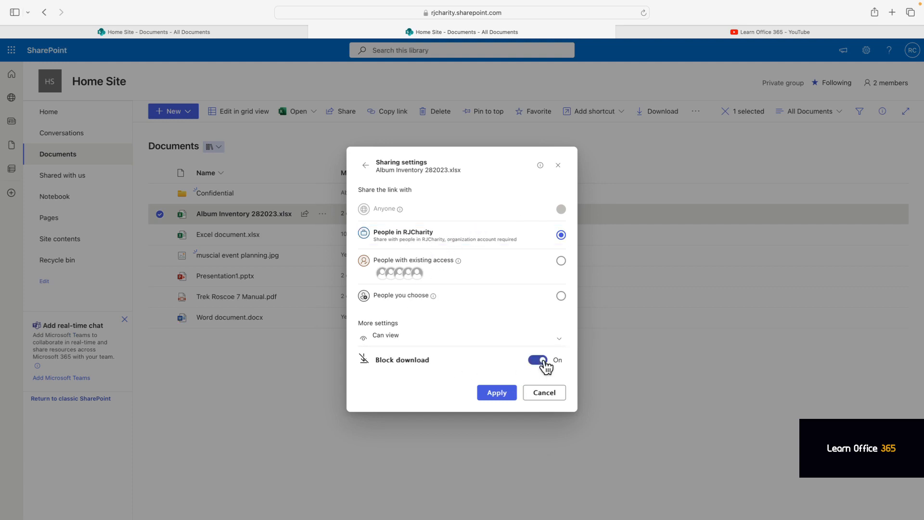
click(506, 390)
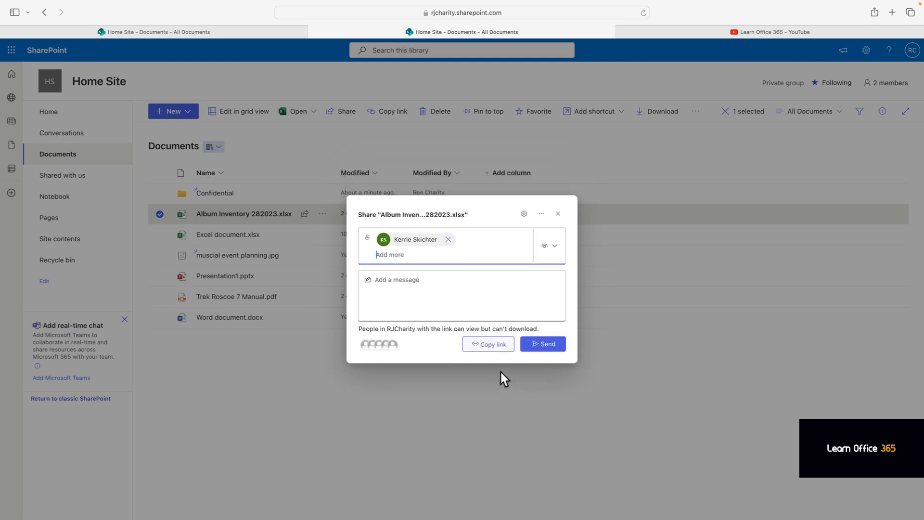
Add the message "can view download blocked", send the sharing link and dismiss the confirmation.
click(421, 283)
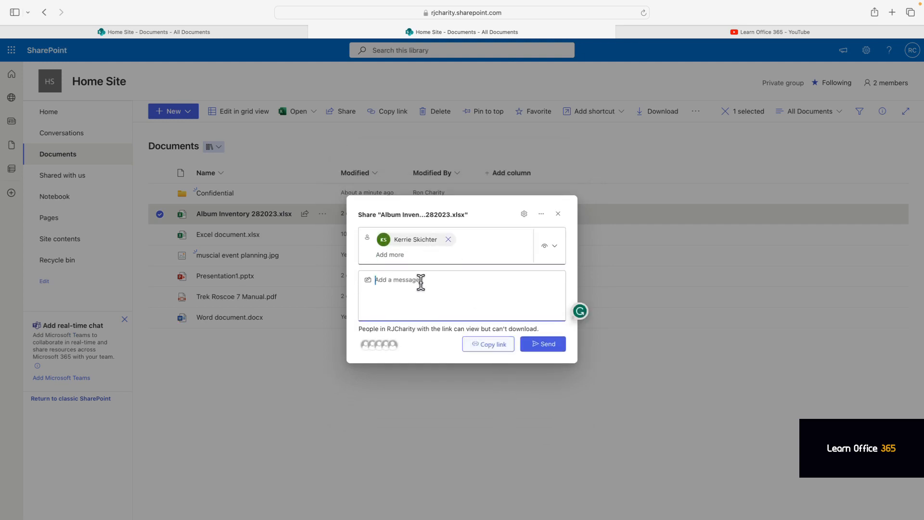
text(can view download blocked)
click(551, 345)
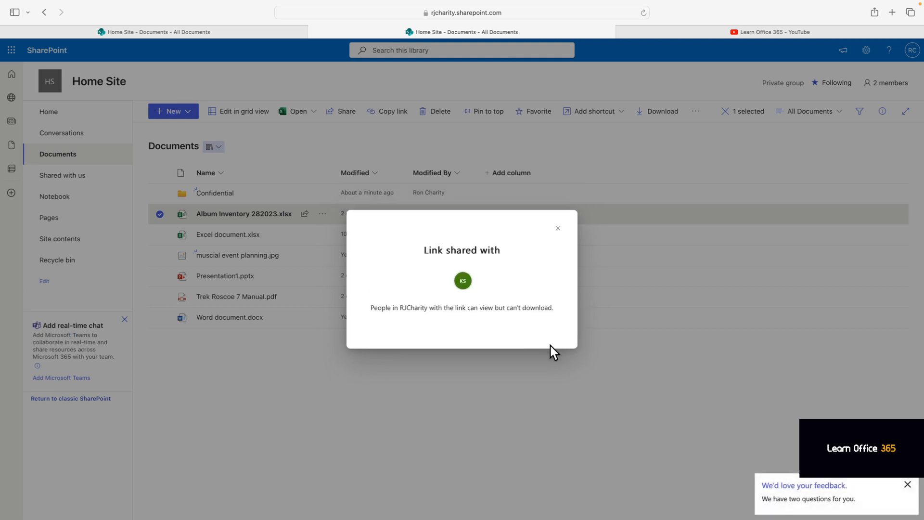
click(557, 230)
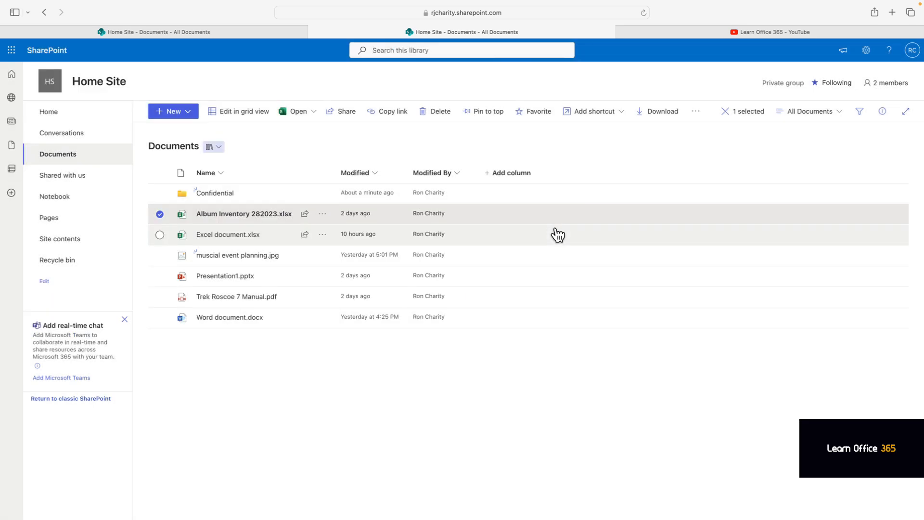